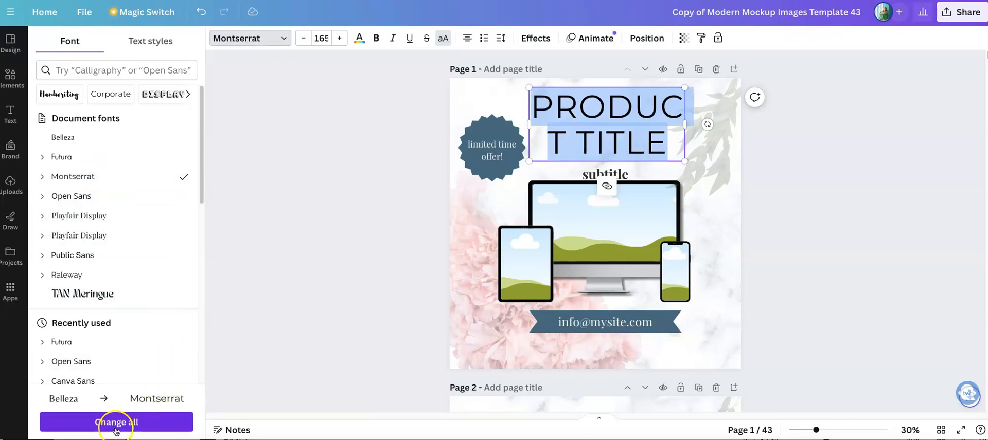
Replace Belleza with Montserrat across the whole design and check all pages in the grid overview
{"action": "left_click", "coordinate": [153, 422]}
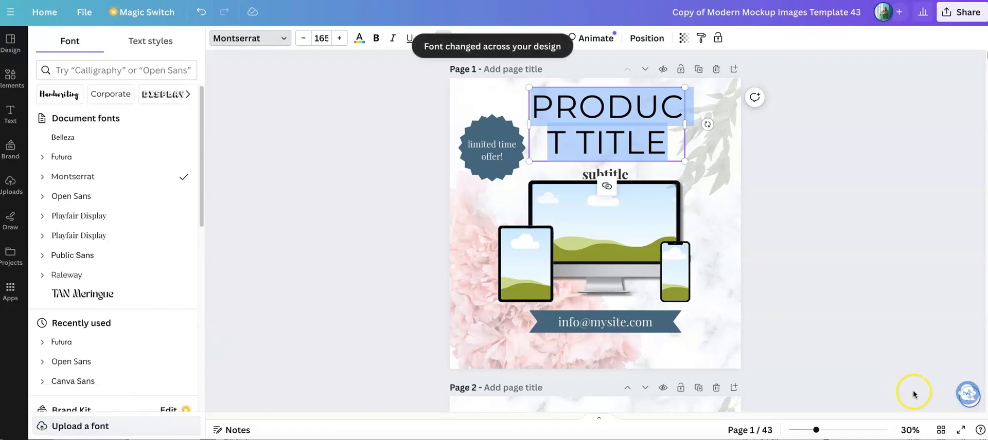
{"action": "left_click", "coordinate": [941, 431]}
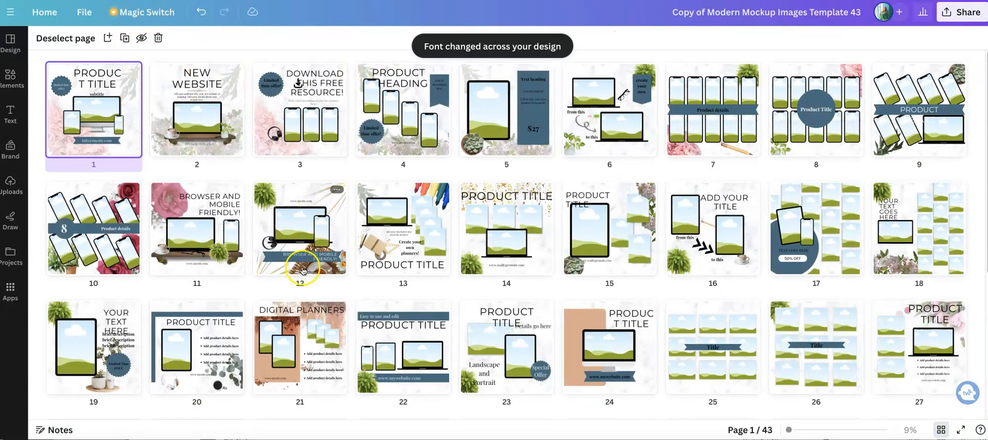
{"action": "scroll", "coordinate": [284, 291], "scroll_direction": "down", "scroll_amount": 1}
{"action": "scroll", "coordinate": [285, 290], "scroll_direction": "down", "scroll_amount": 5}
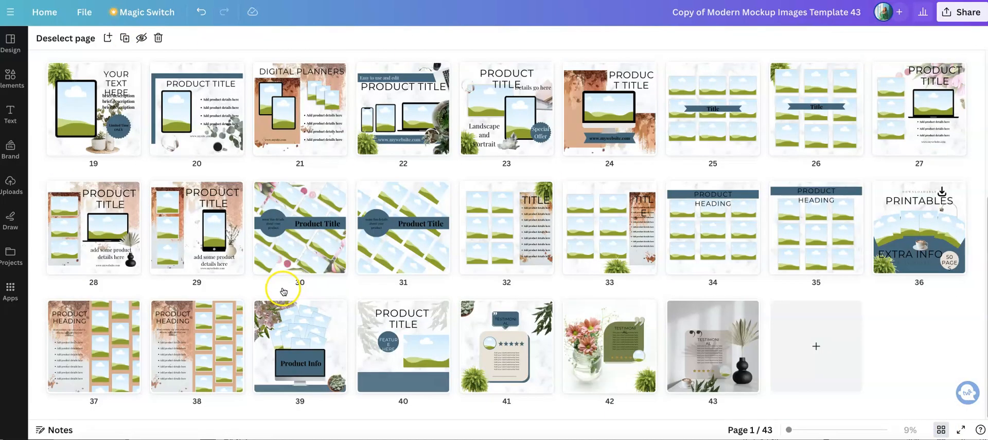
{"action": "scroll", "coordinate": [283, 291], "scroll_direction": "up", "scroll_amount": 2}
{"action": "scroll", "coordinate": [283, 292], "scroll_direction": "up", "scroll_amount": 4}
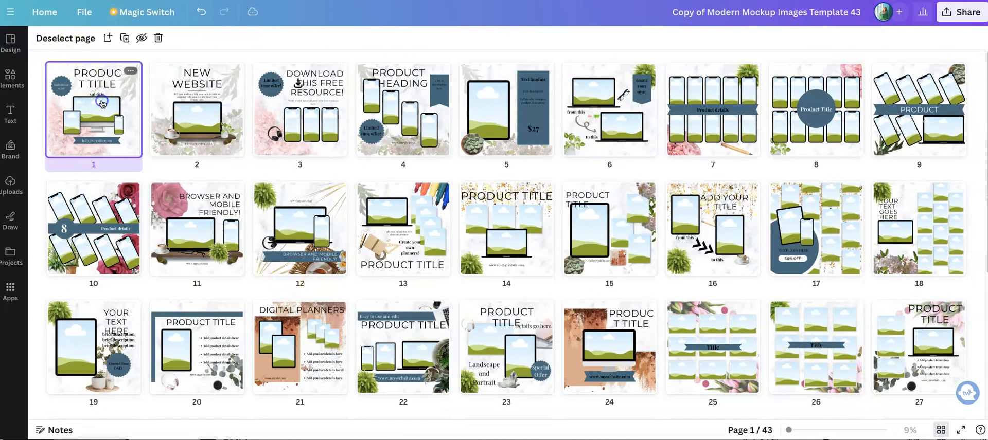
Open page 1 and widen the product title's text box on both sides so the word PRODUCT fits on one line
{"action": "double_click", "coordinate": [102, 104]}
{"action": "left_click", "coordinate": [635, 129]}
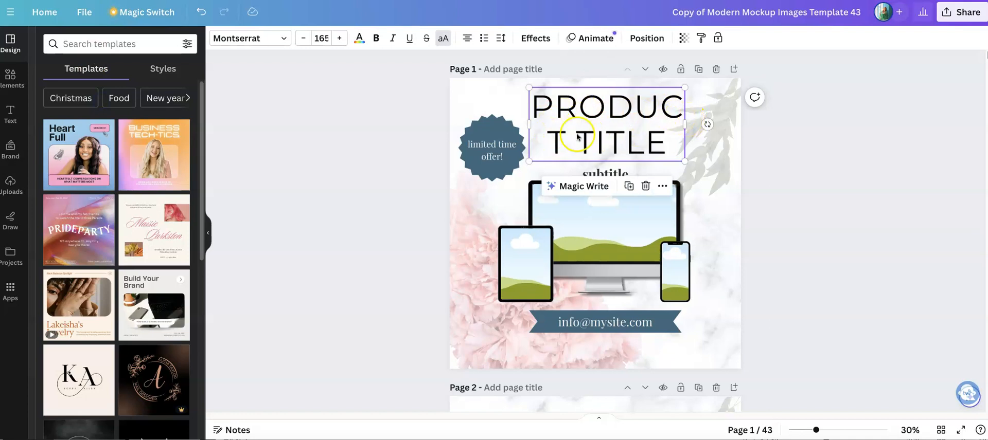
{"action": "left_click_drag", "start_coordinate": [685, 123], "coordinate": [691, 124]}
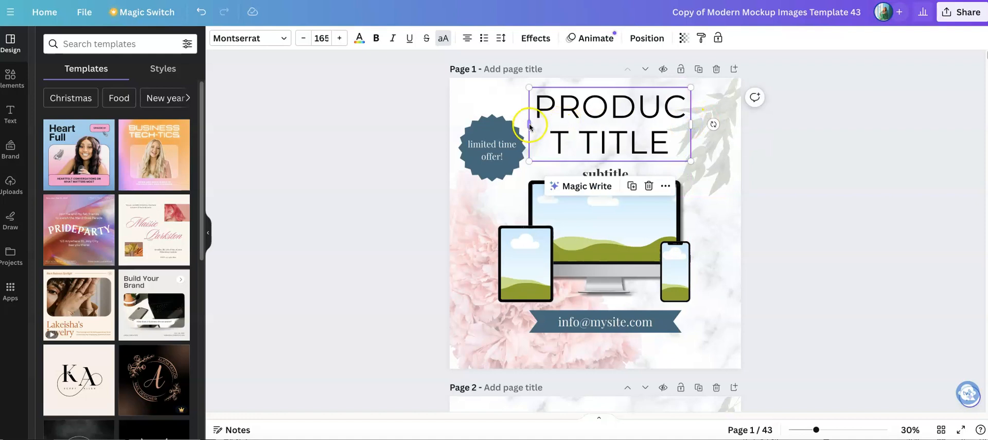
{"action": "left_click_drag", "start_coordinate": [530, 125], "coordinate": [519, 127]}
{"action": "left_click_drag", "start_coordinate": [681, 124], "coordinate": [696, 124]}
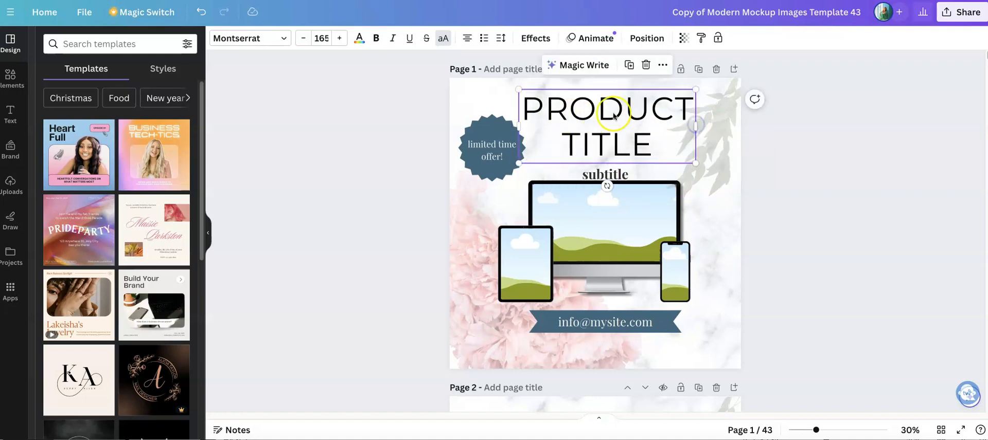
{"action": "left_click", "coordinate": [382, 143]}
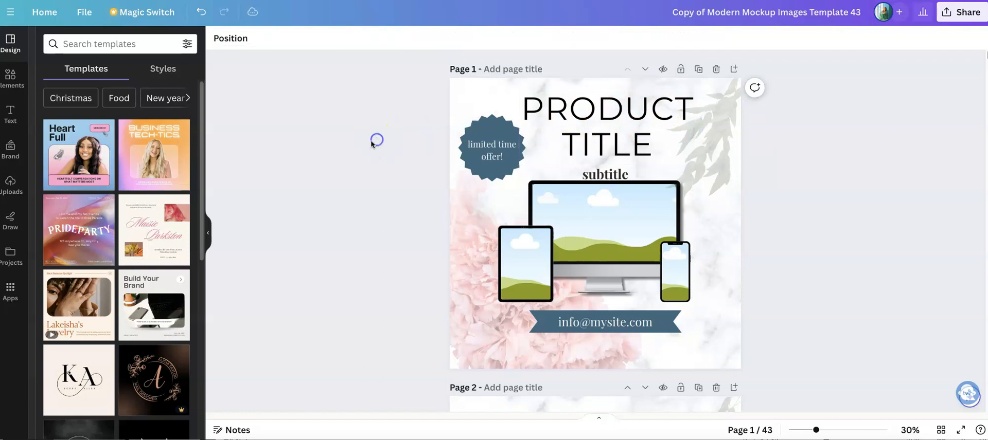
Recolour the "limited time offer!" badge with the olive green document colour and apply that change to all matching elements in the design
{"action": "left_click", "coordinate": [502, 126]}
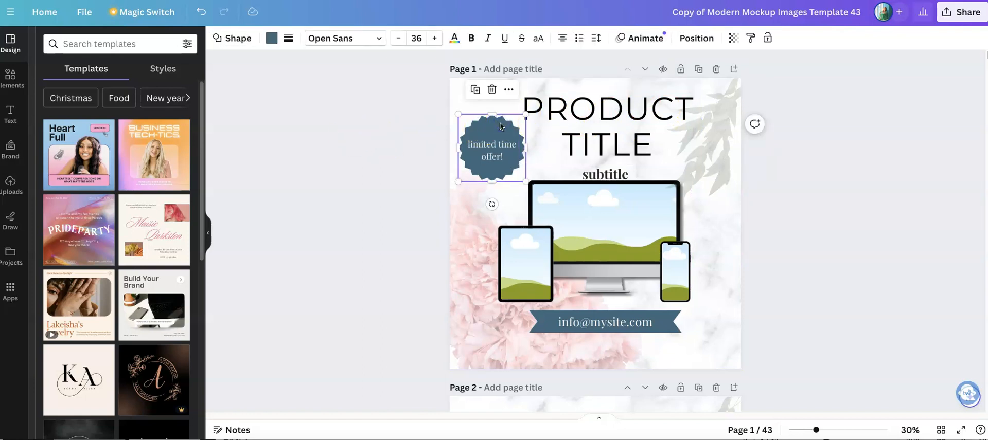
{"action": "left_click", "coordinate": [271, 39]}
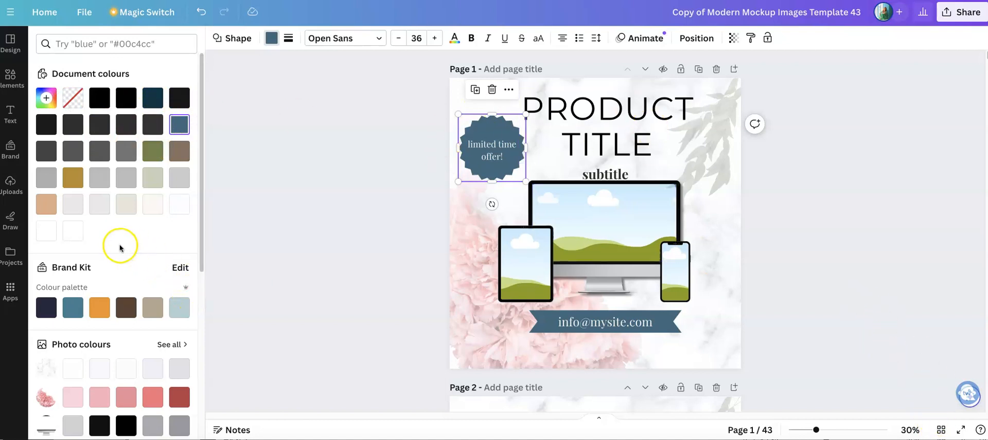
{"action": "scroll", "coordinate": [121, 247], "scroll_direction": "down", "scroll_amount": 3}
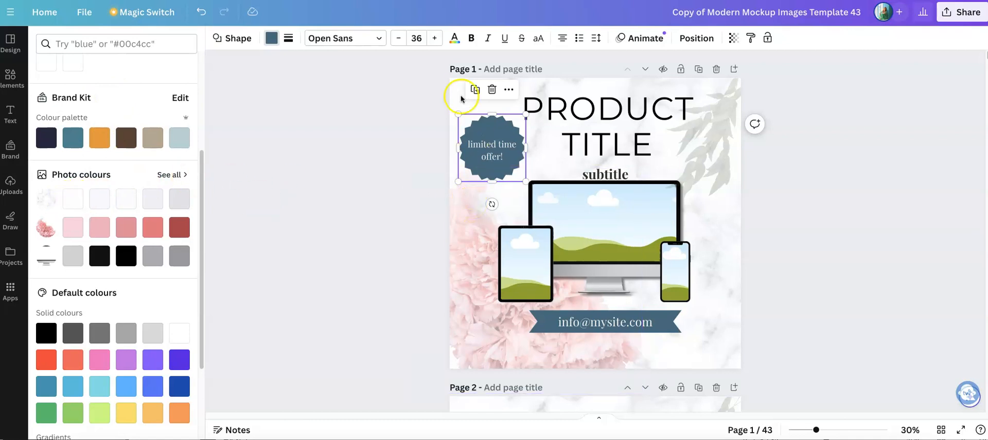
{"action": "scroll", "coordinate": [124, 262], "scroll_direction": "down", "scroll_amount": 2}
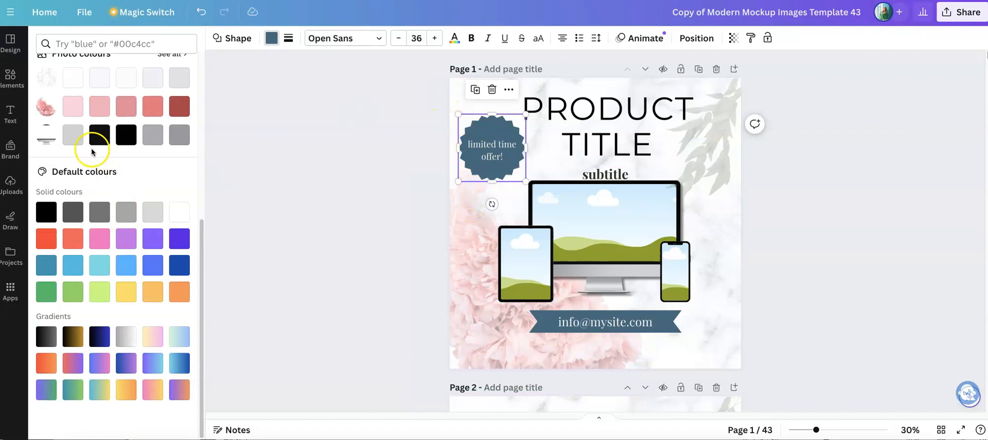
{"action": "scroll", "coordinate": [138, 182], "scroll_direction": "up", "scroll_amount": 5}
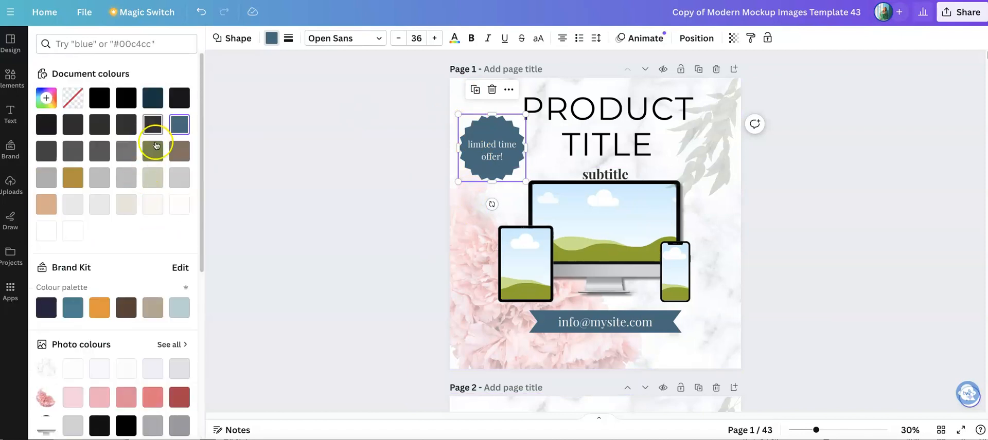
{"action": "left_click", "coordinate": [151, 152]}
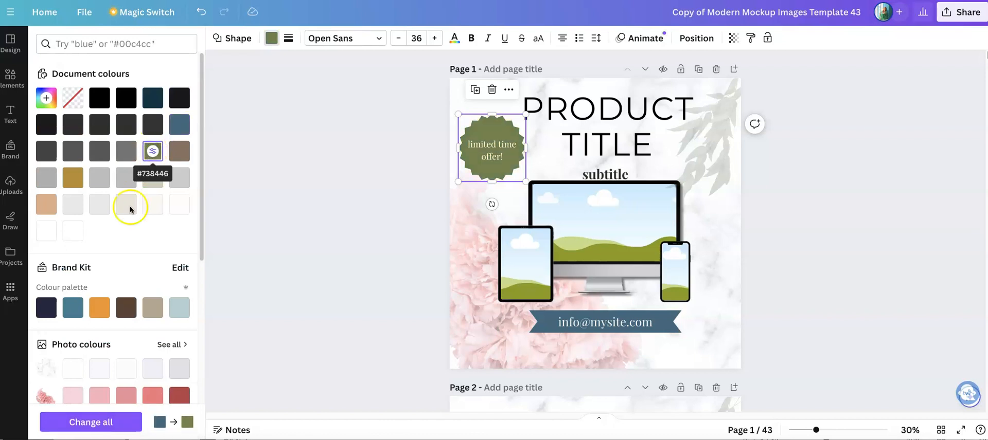
{"action": "left_click", "coordinate": [124, 425]}
Review the recoloured pages in the grid overview, then return to page 1 and check the website banner text
{"action": "left_click", "coordinate": [942, 431]}
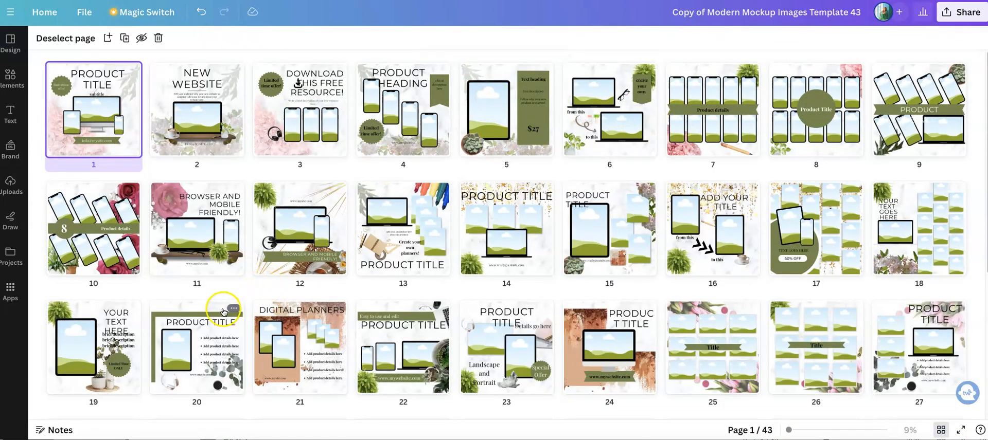
{"action": "scroll", "coordinate": [224, 313], "scroll_direction": "down", "scroll_amount": 5}
{"action": "scroll", "coordinate": [242, 353], "scroll_direction": "up", "scroll_amount": 5}
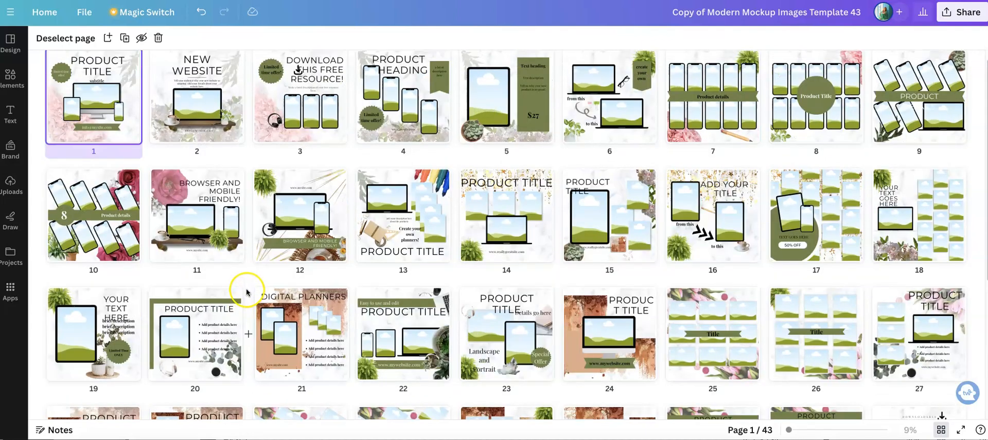
{"action": "scroll", "coordinate": [246, 293], "scroll_direction": "up", "scroll_amount": 1}
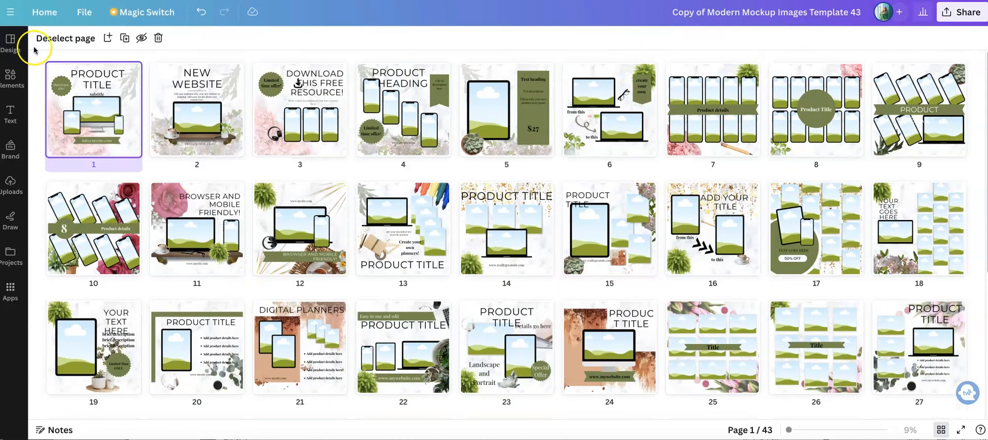
{"action": "double_click", "coordinate": [104, 117]}
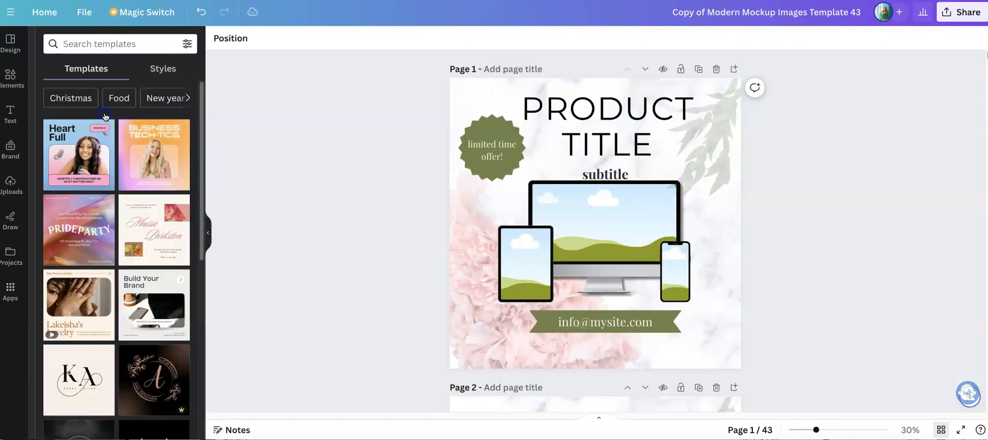
{"action": "left_click", "coordinate": [641, 329]}
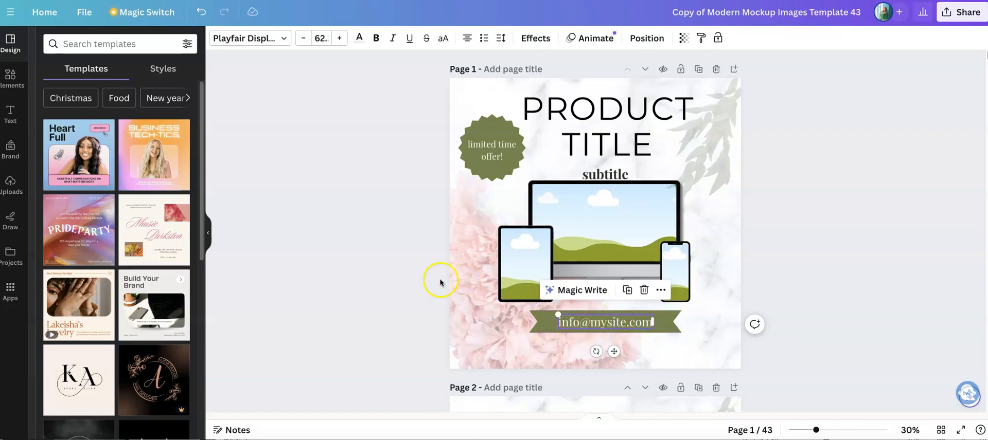
{"action": "left_click", "coordinate": [391, 276]}
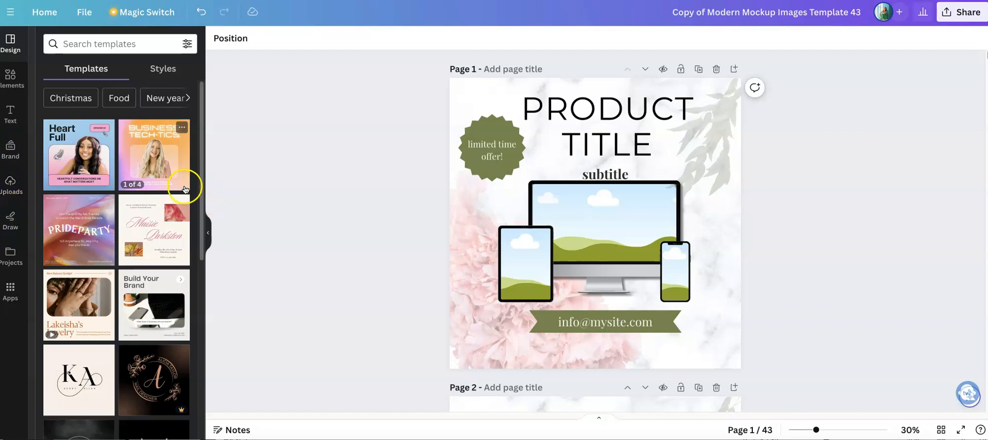
Upload the JDF Inspired Designs logo PNG from the computer
{"action": "left_click", "coordinate": [10, 183]}
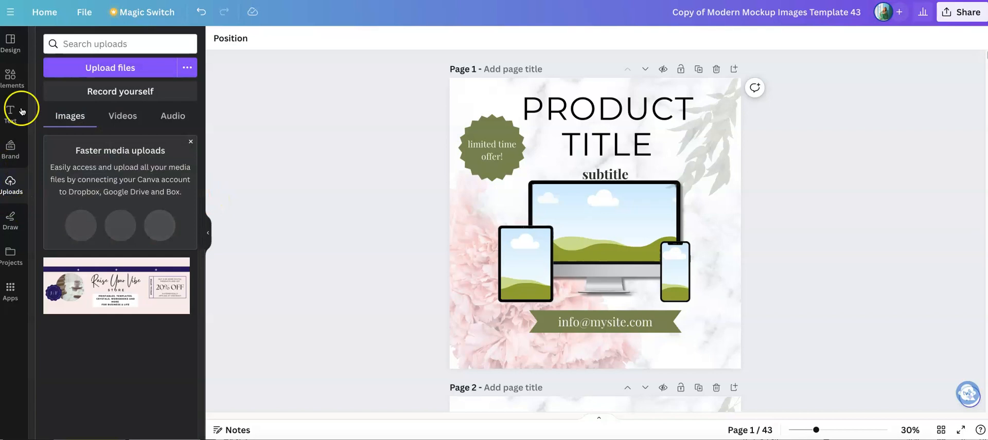
{"action": "left_click", "coordinate": [111, 70]}
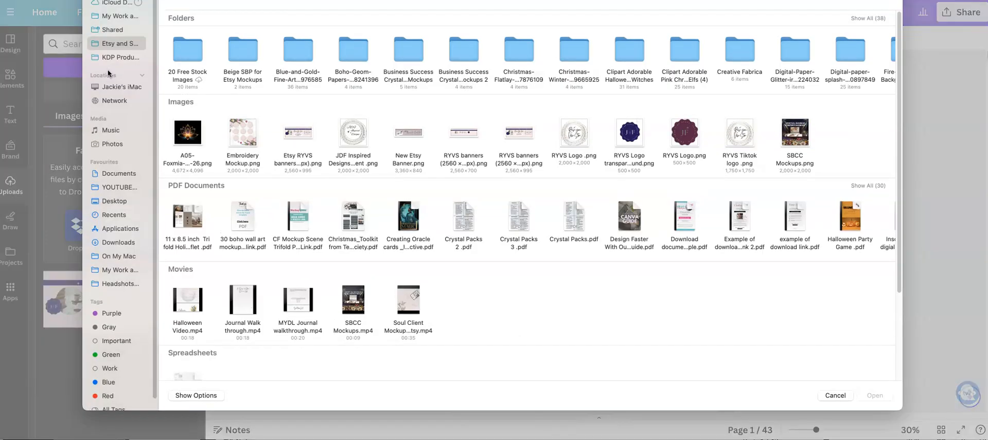
{"action": "left_click", "coordinate": [349, 138]}
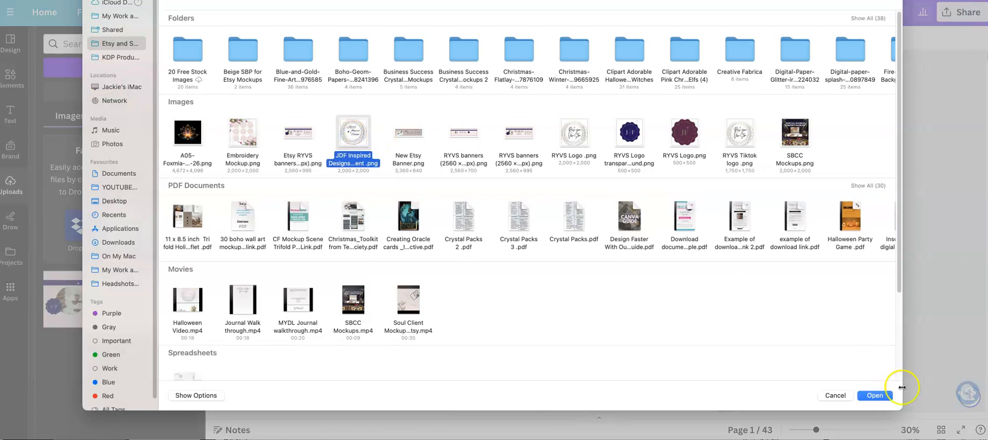
{"action": "left_click", "coordinate": [875, 396]}
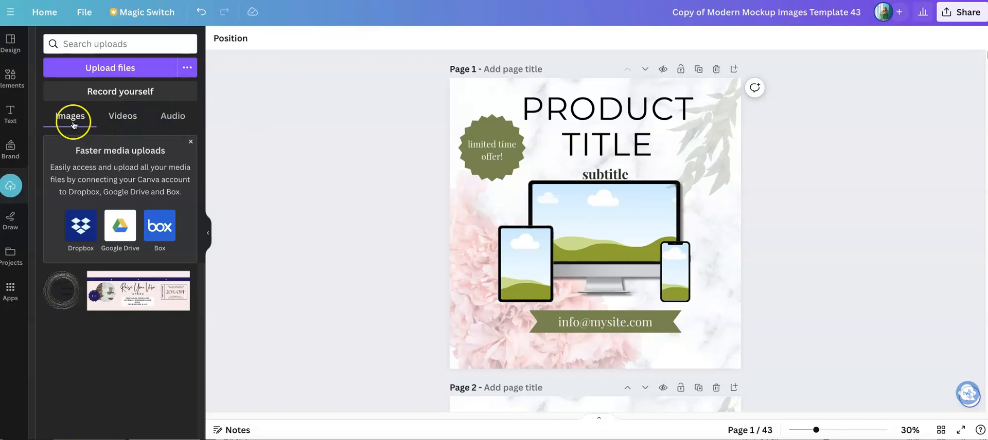
Add the uploaded logo to page 1, shrink it to a small badge and place it beside the word TITLE, above the monitor
{"action": "left_click", "coordinate": [65, 296]}
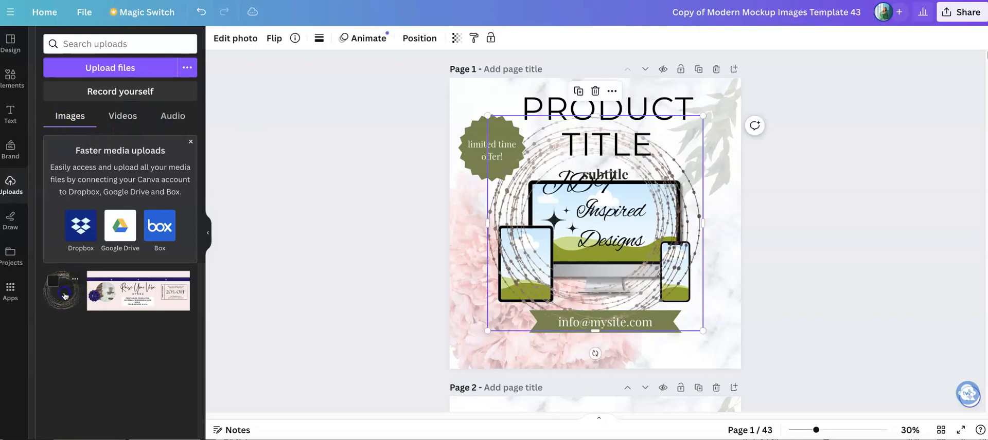
{"action": "left_click_drag", "start_coordinate": [690, 123], "coordinate": [552, 267]}
{"action": "left_click_drag", "start_coordinate": [529, 293], "coordinate": [683, 321]}
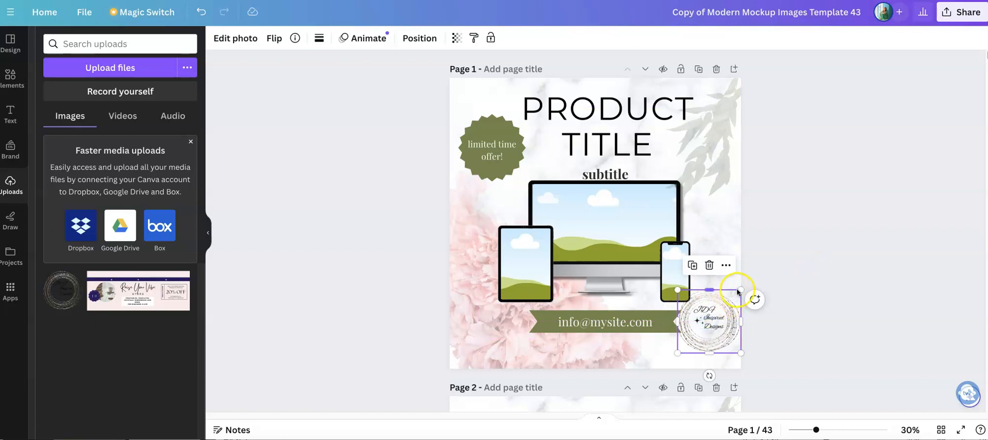
{"action": "left_click_drag", "start_coordinate": [735, 294], "coordinate": [719, 311]}
{"action": "left_click", "coordinate": [792, 322]}
{"action": "left_click_drag", "start_coordinate": [703, 337], "coordinate": [683, 154]}
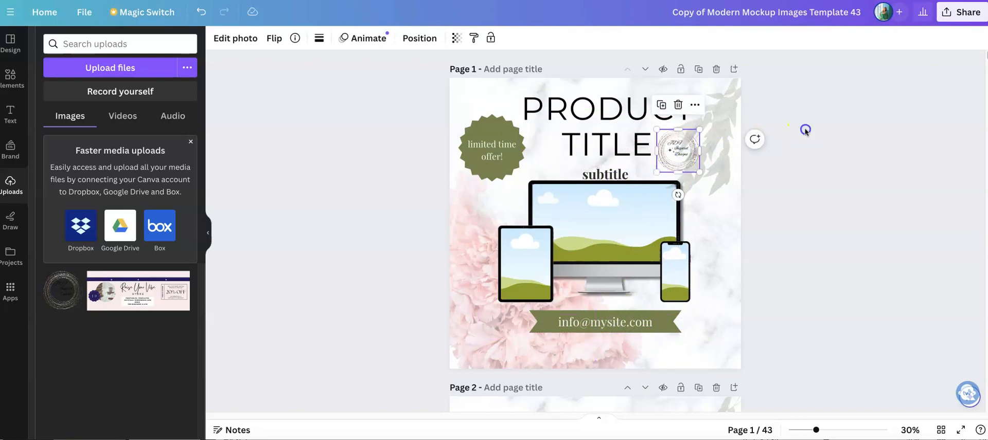
{"action": "left_click", "coordinate": [805, 130]}
{"action": "left_click", "coordinate": [681, 145]}
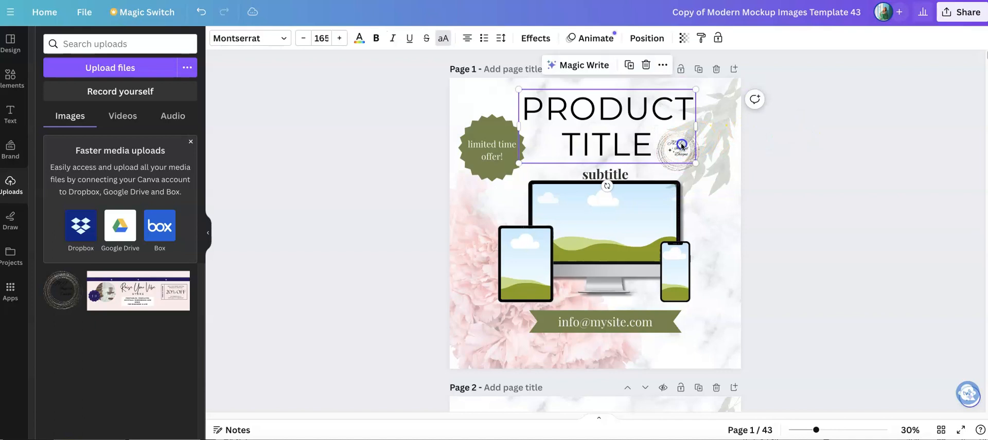
{"action": "left_click", "coordinate": [818, 143]}
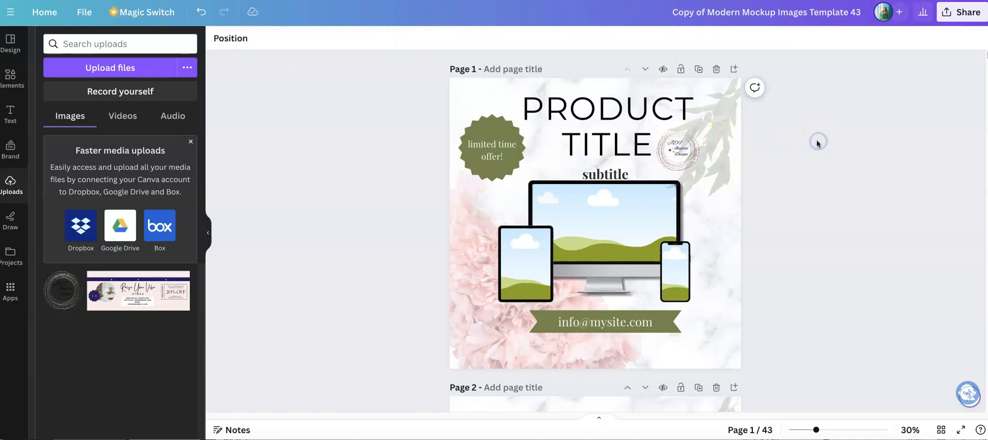
Upload Embroidery Mockup.png and place it in the monitor's screen frame on page 1
{"action": "left_click", "coordinate": [618, 217]}
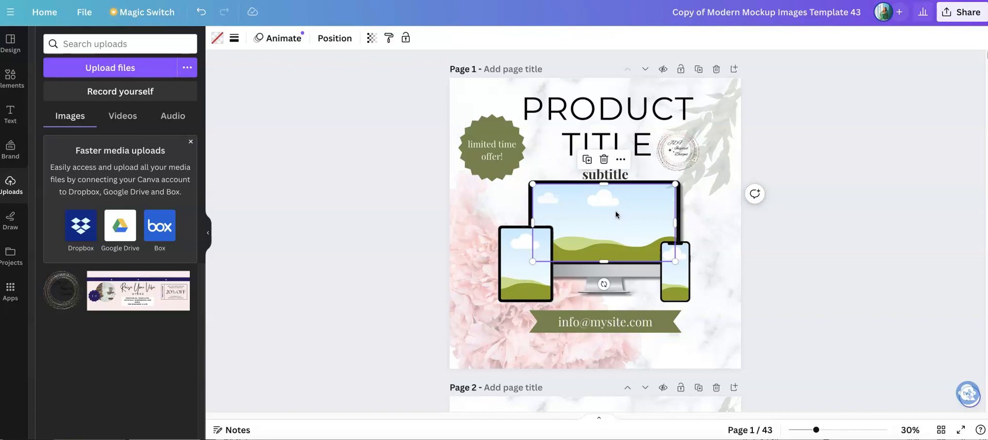
{"action": "left_click", "coordinate": [390, 205]}
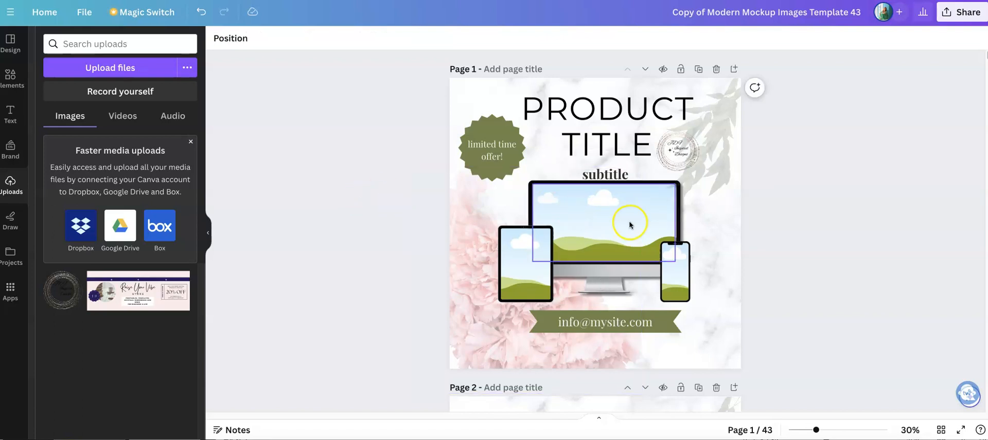
{"action": "left_click", "coordinate": [131, 68]}
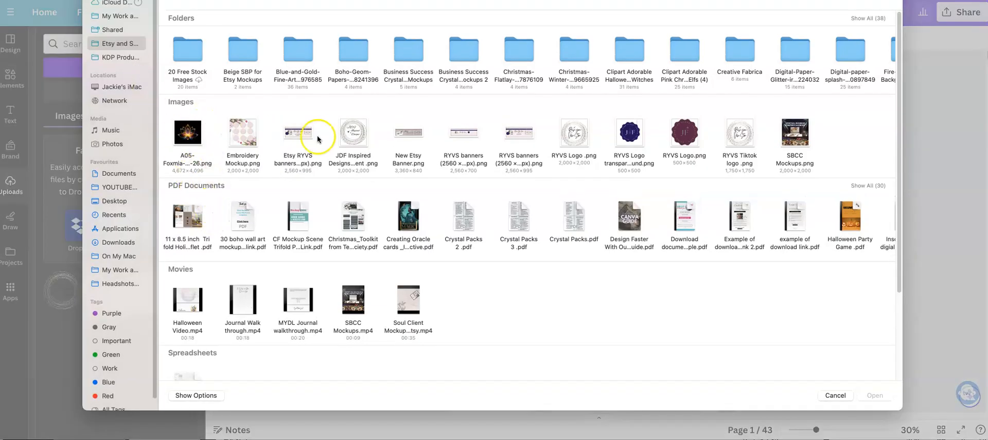
{"action": "left_click", "coordinate": [242, 134]}
{"action": "left_click", "coordinate": [875, 396]}
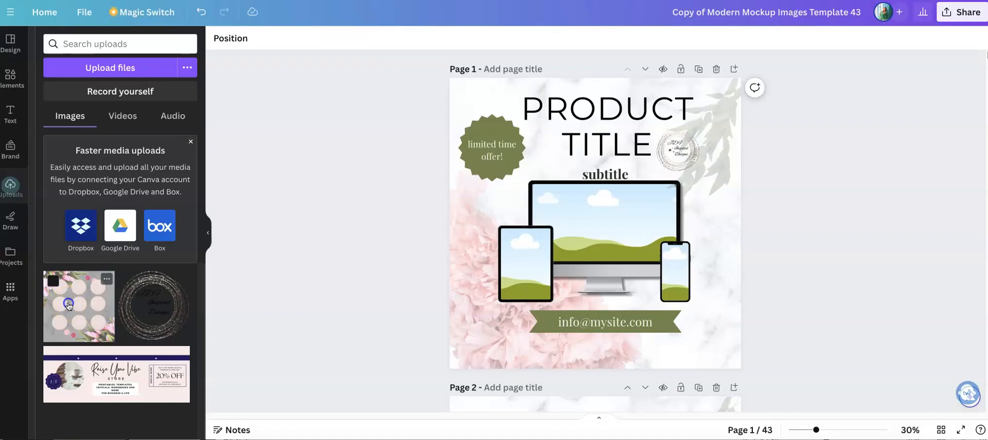
{"action": "left_click_drag", "start_coordinate": [91, 294], "coordinate": [634, 223]}
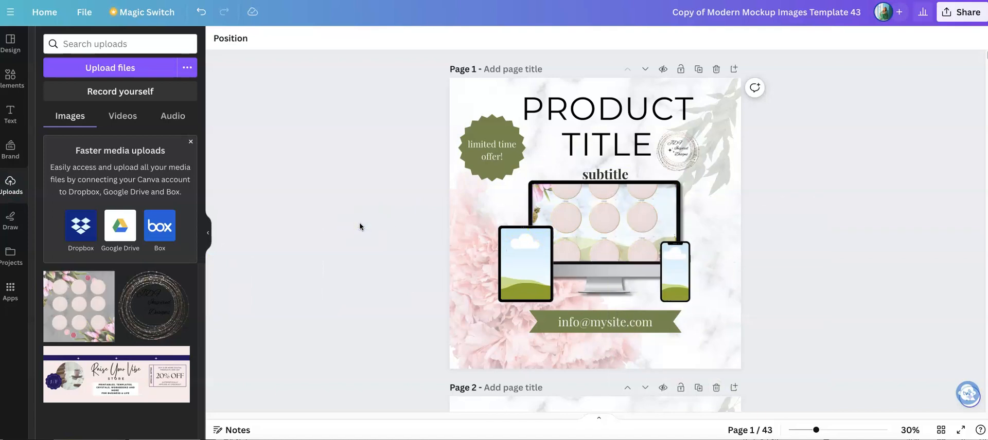
{"action": "left_click", "coordinate": [602, 220]}
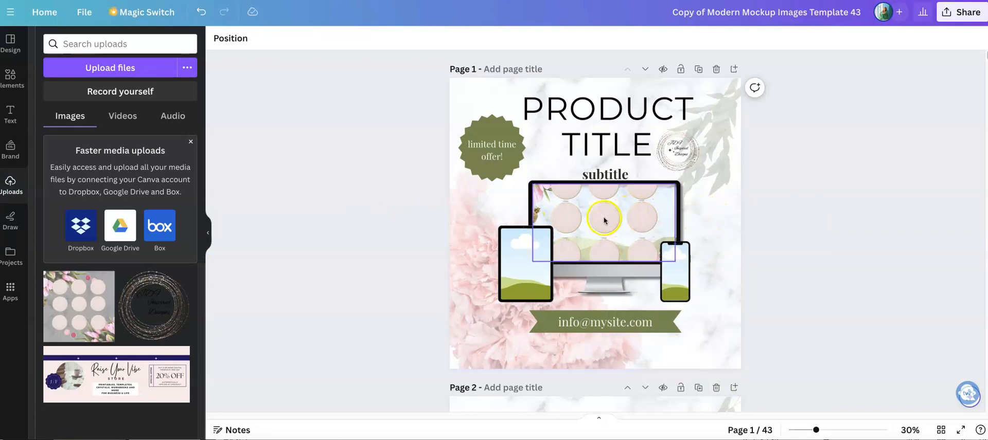
Undo the image placement in the monitor frame, try the embroidery mockup in the phone frame and undo that too
{"action": "left_click", "coordinate": [200, 12]}
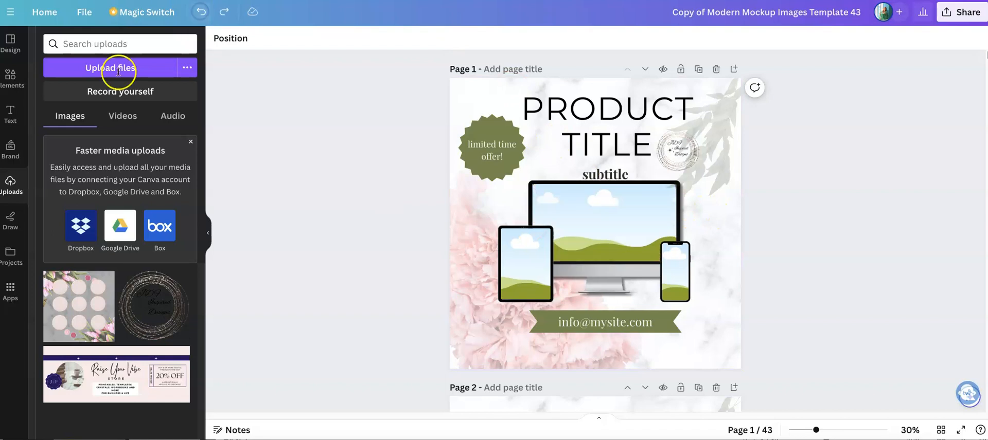
{"action": "left_click_drag", "start_coordinate": [90, 303], "coordinate": [681, 265]}
{"action": "left_click", "coordinate": [337, 250]}
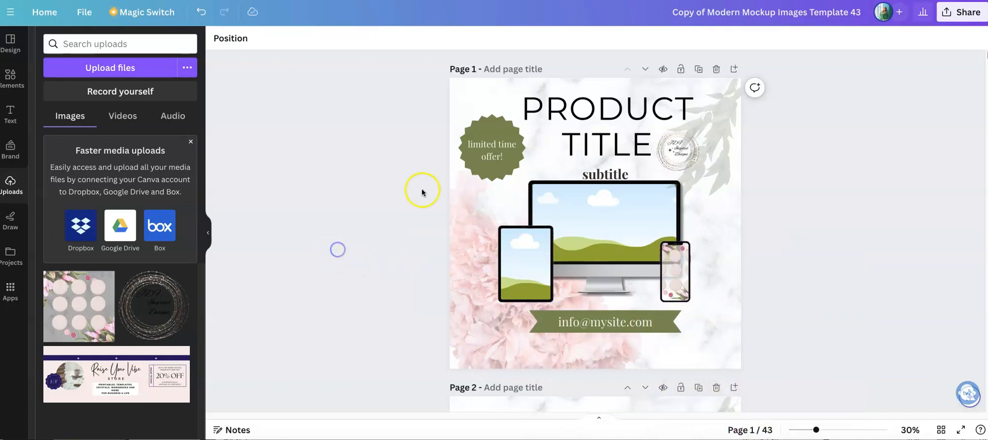
{"action": "left_click", "coordinate": [200, 12]}
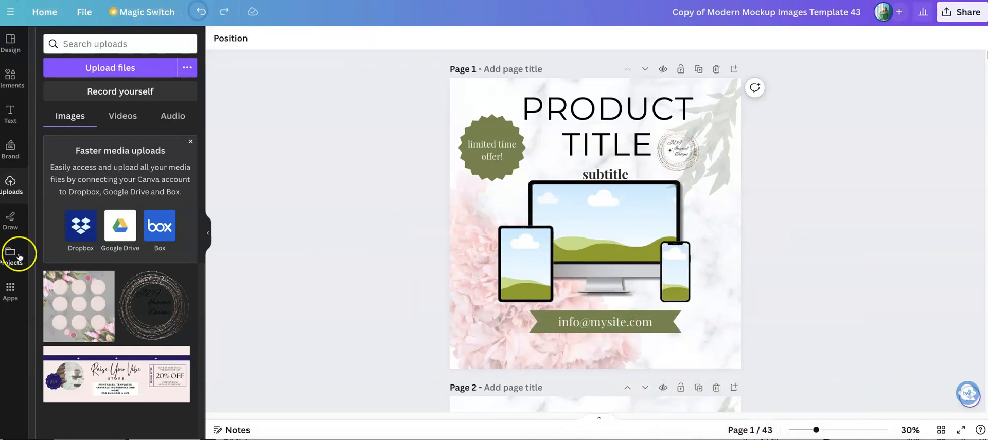
Add the embroidery mockup image to page 1, shrink it to roughly the monitor's width and place it in the monitor's screen frame
{"action": "left_click", "coordinate": [77, 285]}
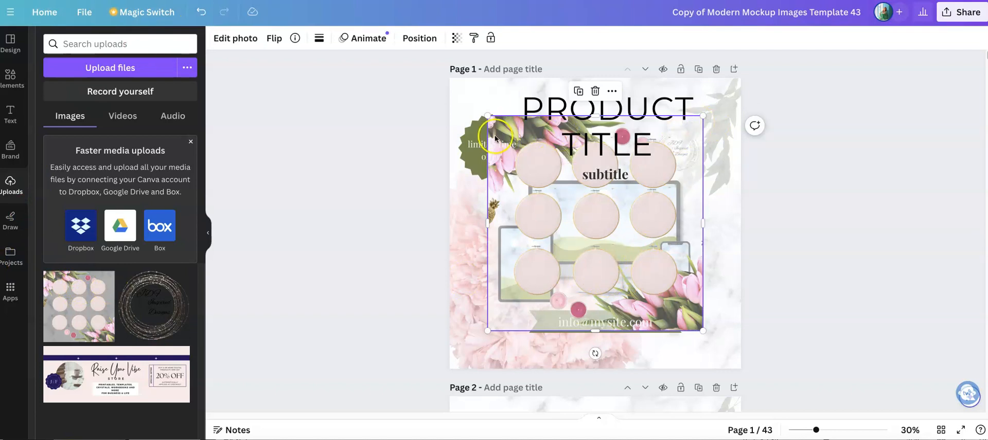
{"action": "left_click_drag", "start_coordinate": [490, 119], "coordinate": [557, 186]}
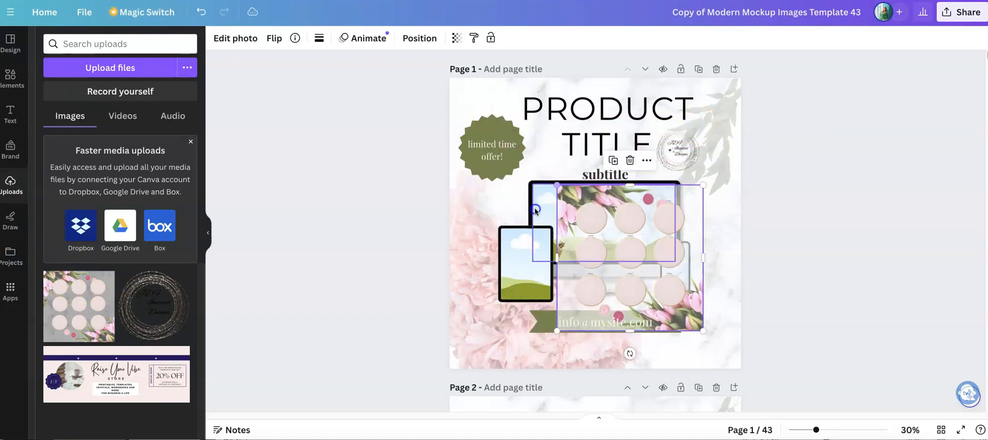
{"action": "left_click_drag", "start_coordinate": [623, 215], "coordinate": [596, 183]}
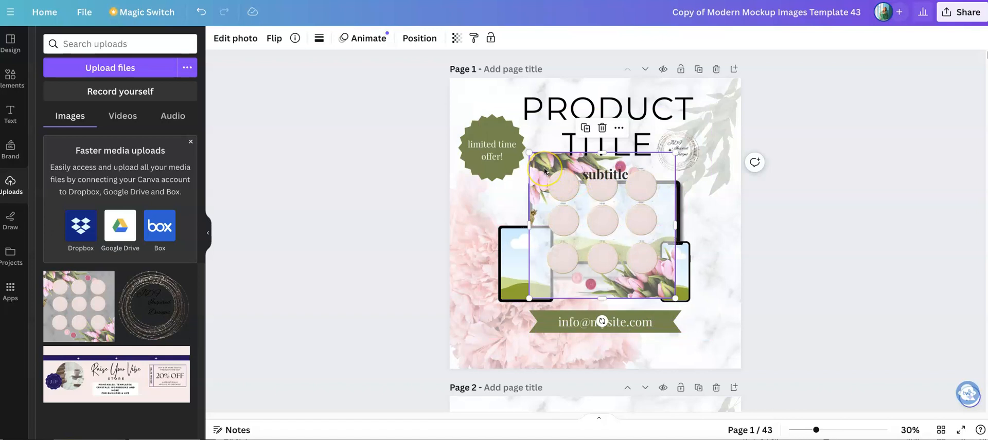
{"action": "left_click_drag", "start_coordinate": [544, 172], "coordinate": [554, 204]}
{"action": "left_click", "coordinate": [711, 229]}
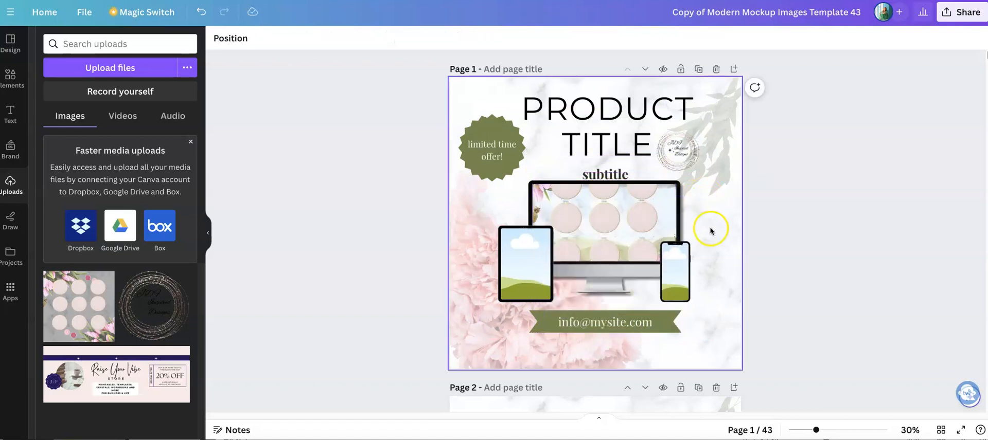
Shift the image down within the monitor's frame so its upper edge aligns with the top of the screen
{"action": "double_click", "coordinate": [589, 218]}
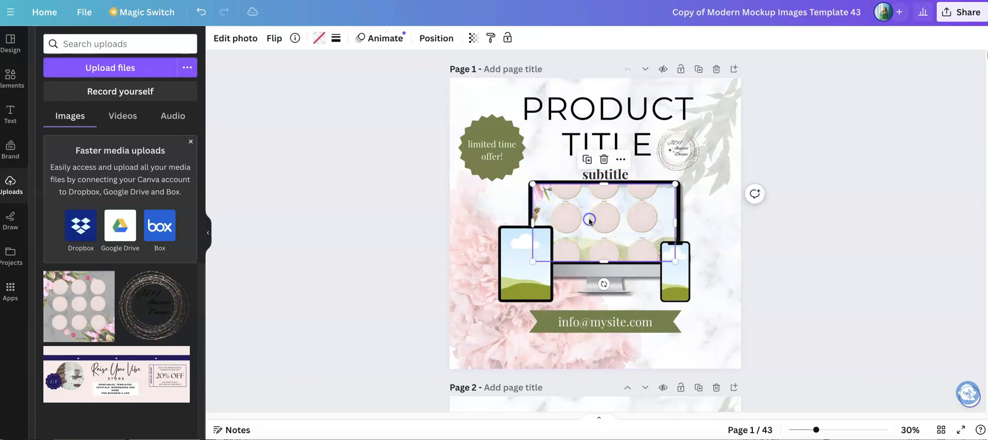
{"action": "left_click_drag", "start_coordinate": [597, 222], "coordinate": [595, 249]}
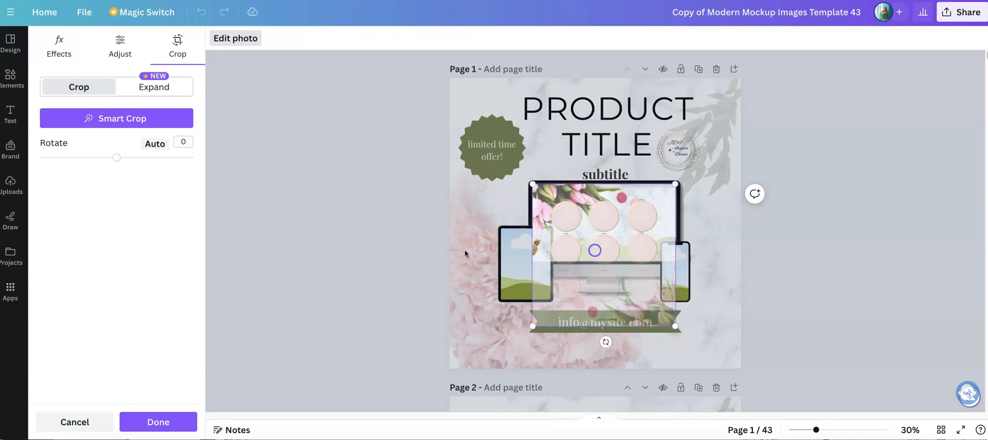
{"action": "left_click", "coordinate": [383, 246]}
{"action": "left_click", "coordinate": [383, 245]}
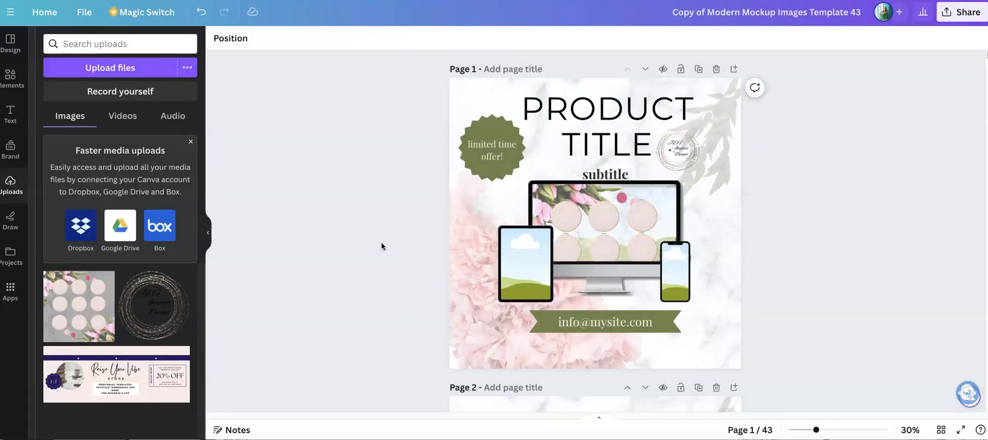